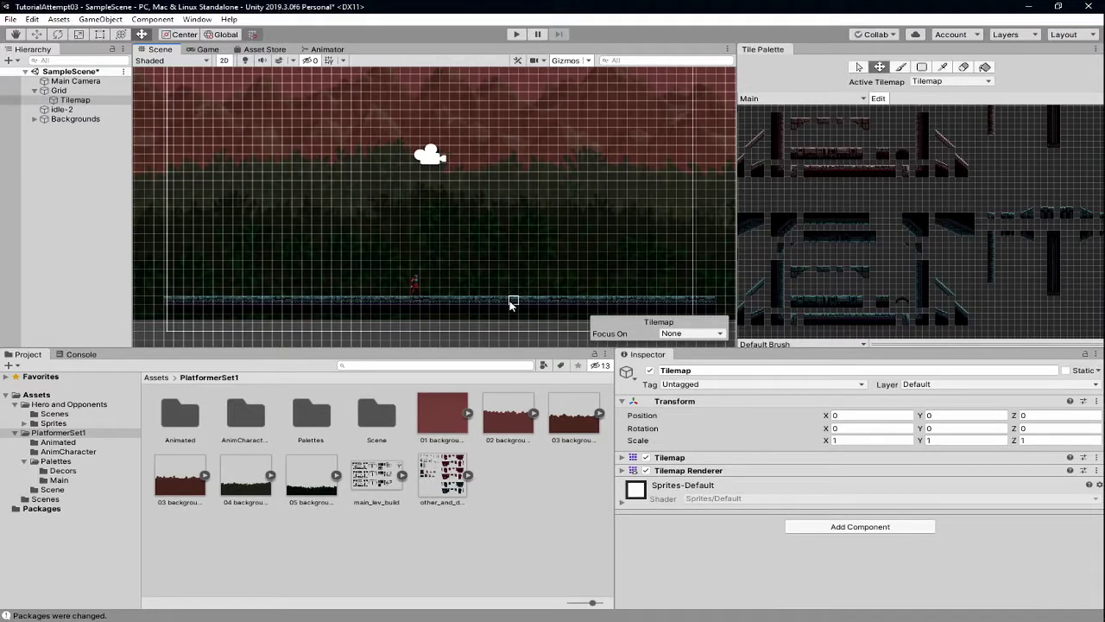
Rename the Tilemap object under Grid to Platforms and save the scene.
middle_drag(494, 307, 509, 294)
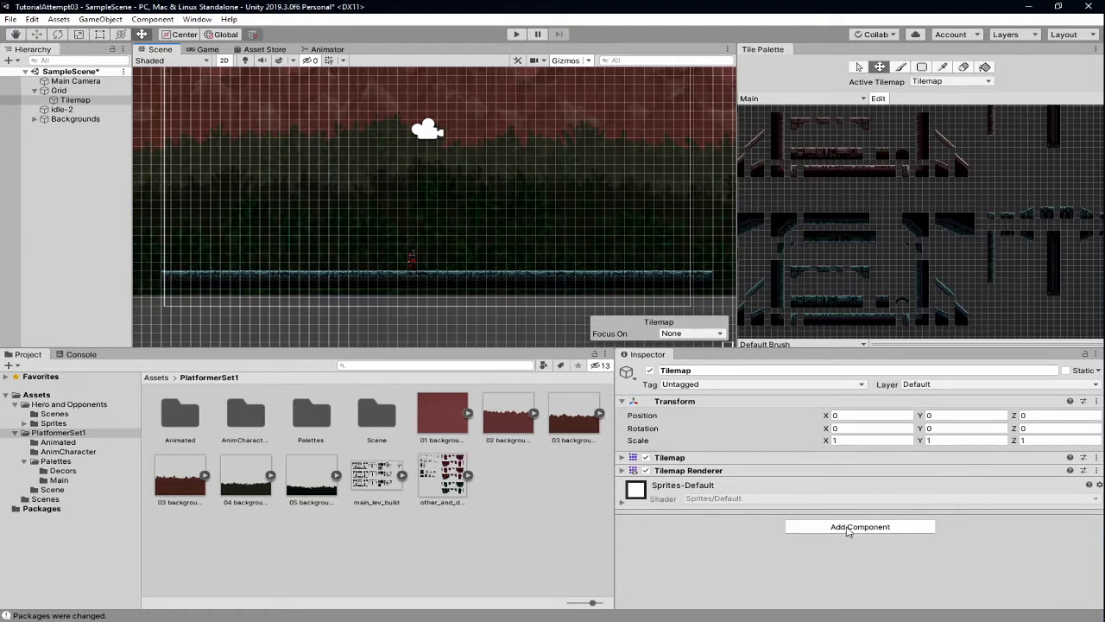
click(71, 101)
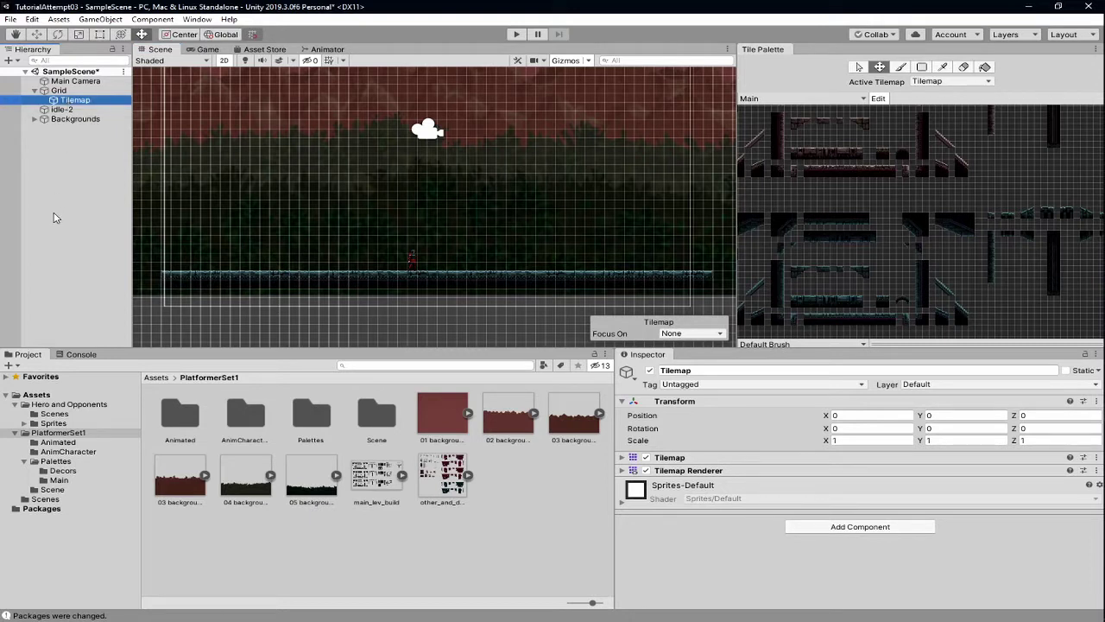
key(F2)
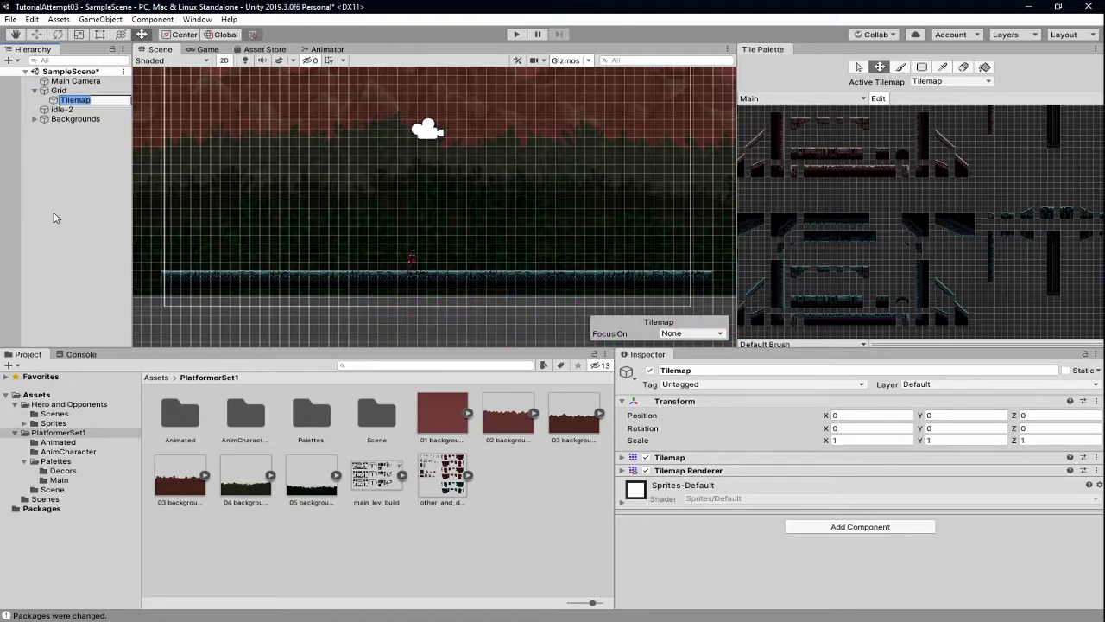
text(Platforms)
key(Return)
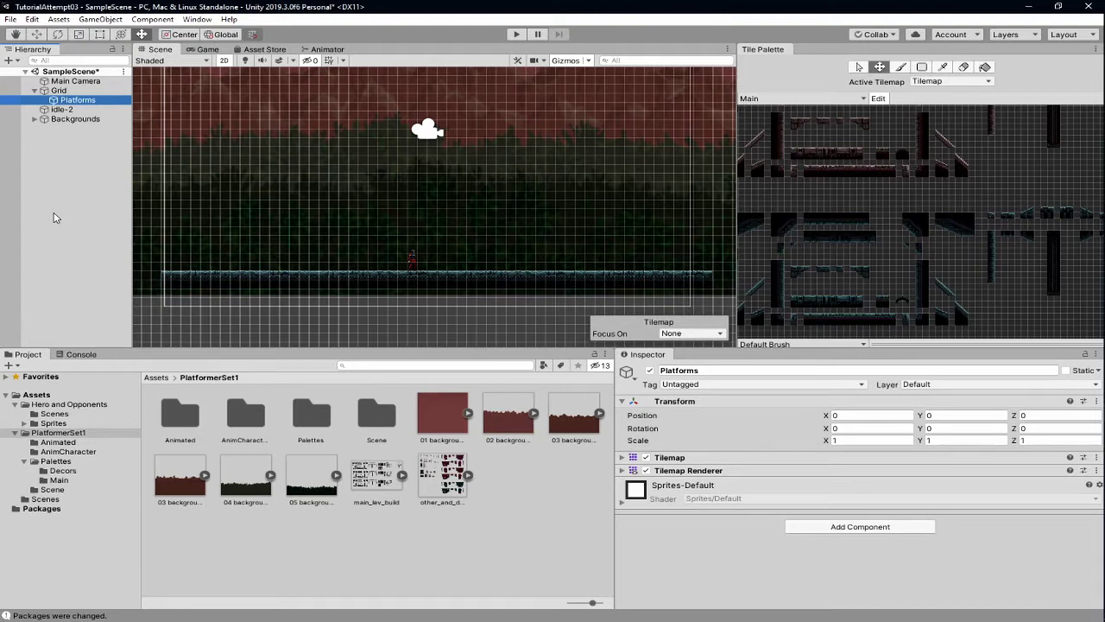
key(ctrl+s)
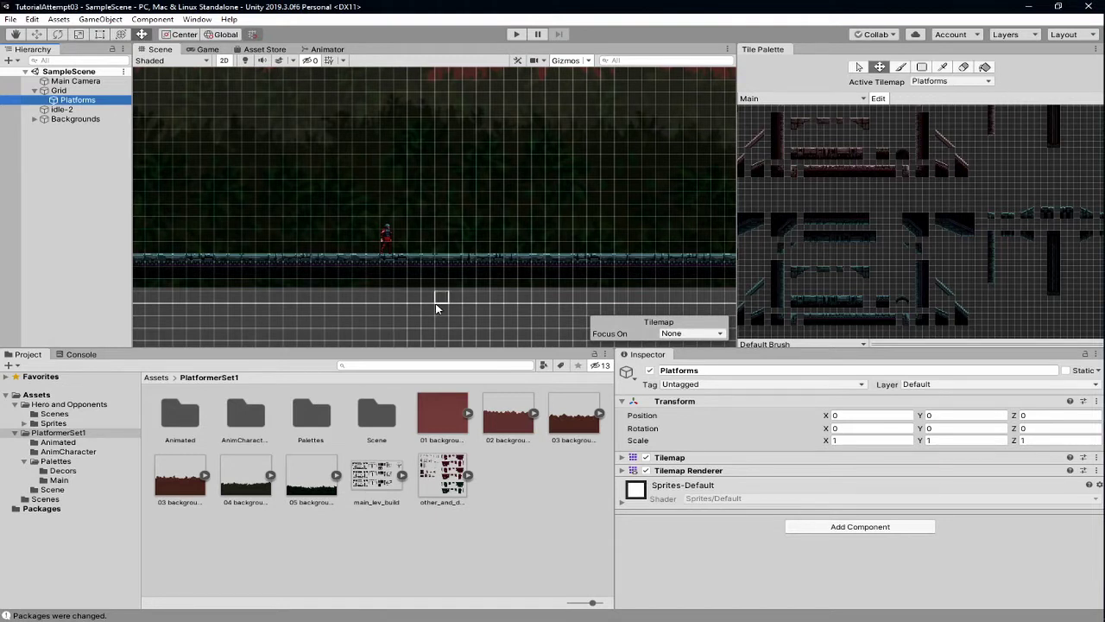
Add a Tilemap Collider 2D component to the Platforms tilemap.
middle_drag(891, 244, 914, 286)
click(86, 101)
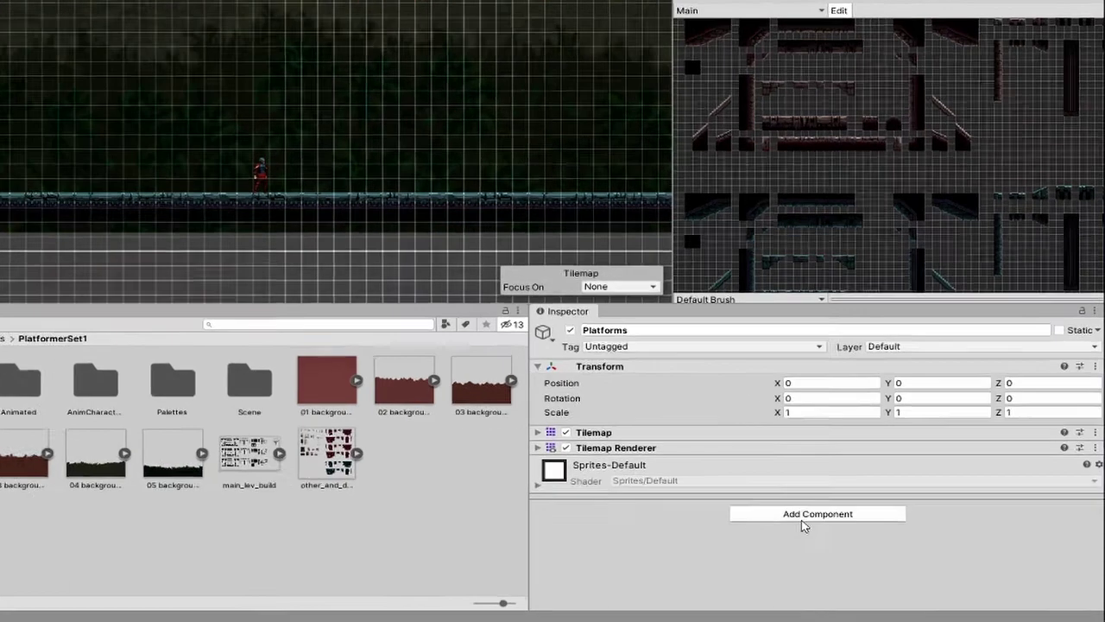
click(804, 516)
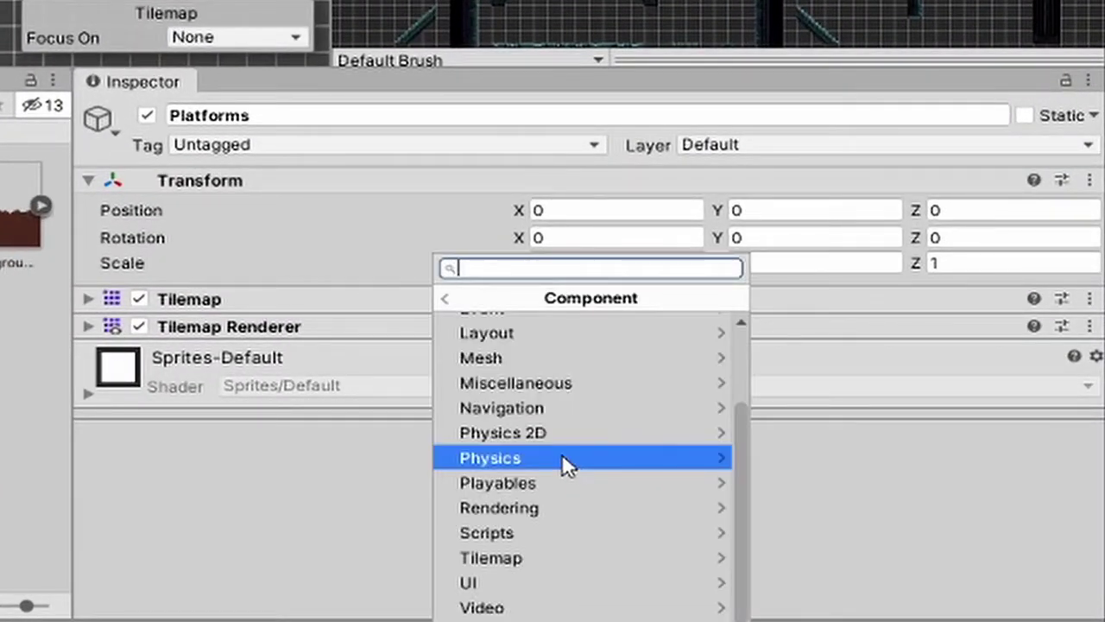
click(510, 559)
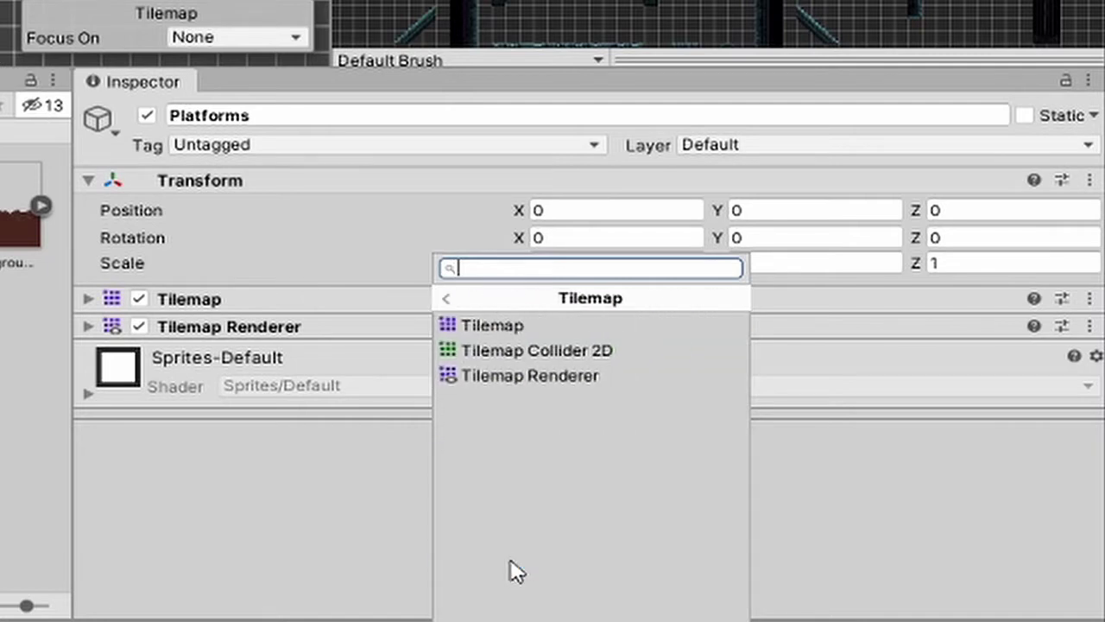
click(526, 353)
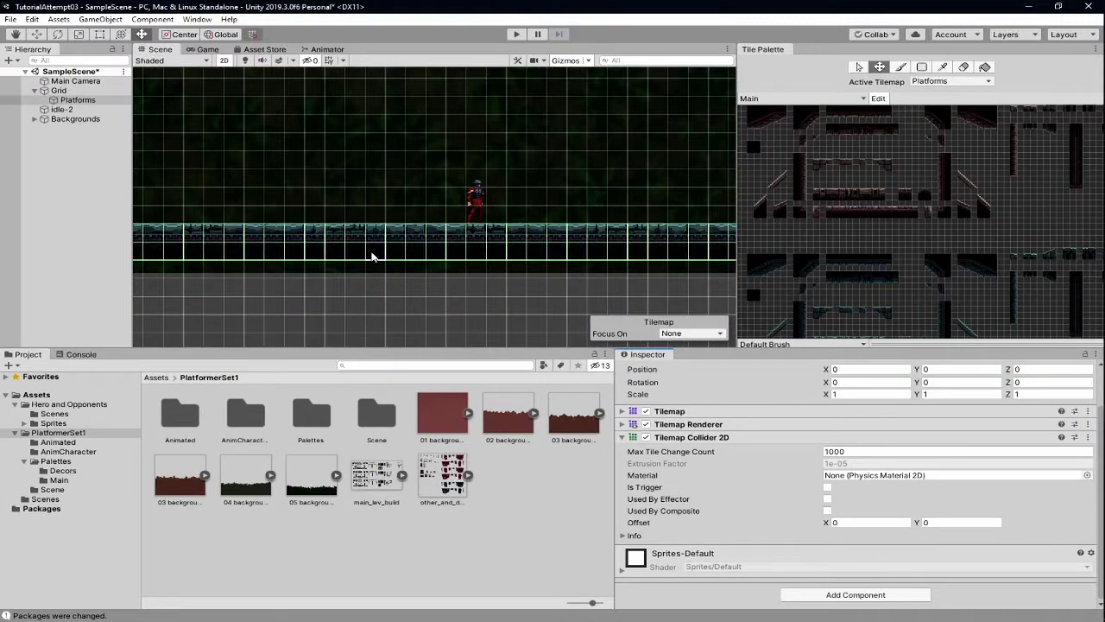
Check the per-tile collider outlines on the ground and add a Composite Collider 2D component to Platforms.
scroll(372, 252, up, 7)
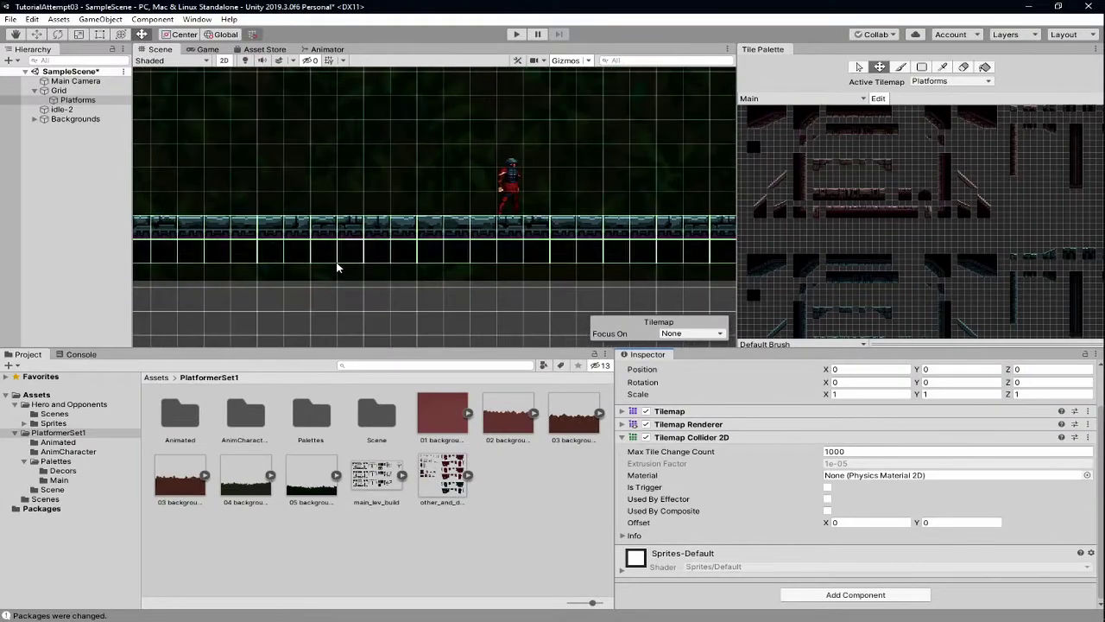
middle_drag(332, 274, 523, 279)
middle_drag(437, 256, 495, 263)
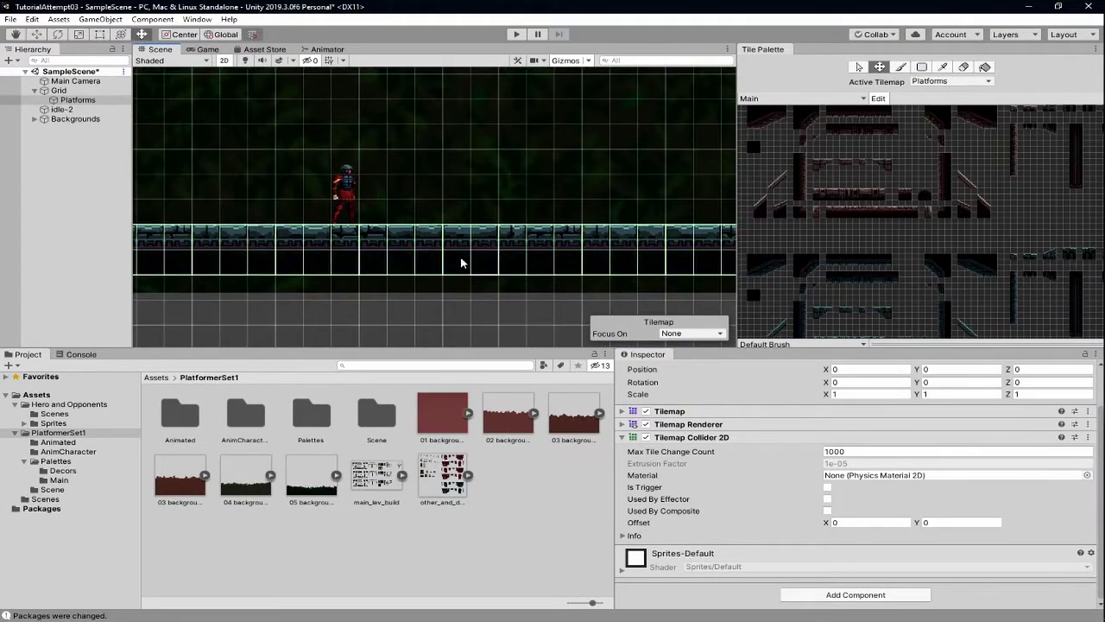
scroll(506, 246, down, 2)
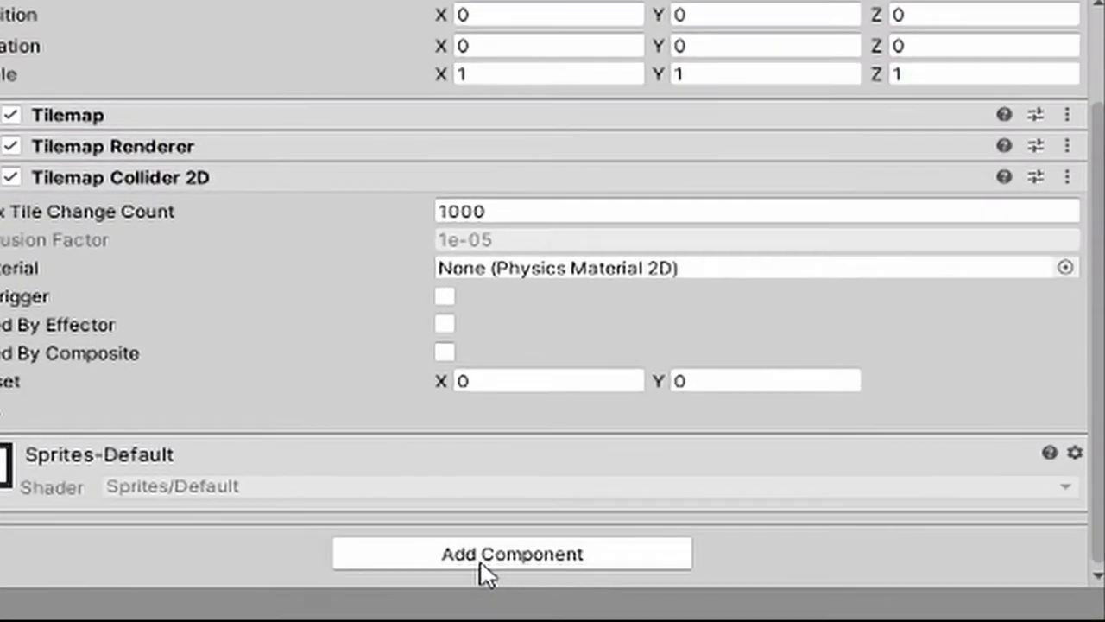
click(486, 554)
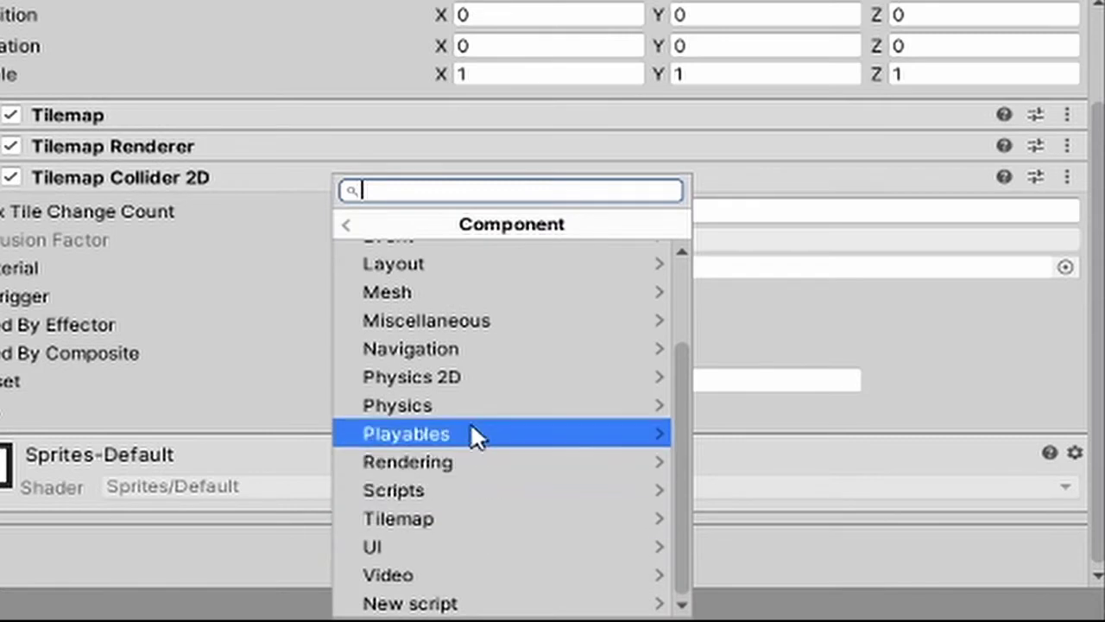
click(476, 377)
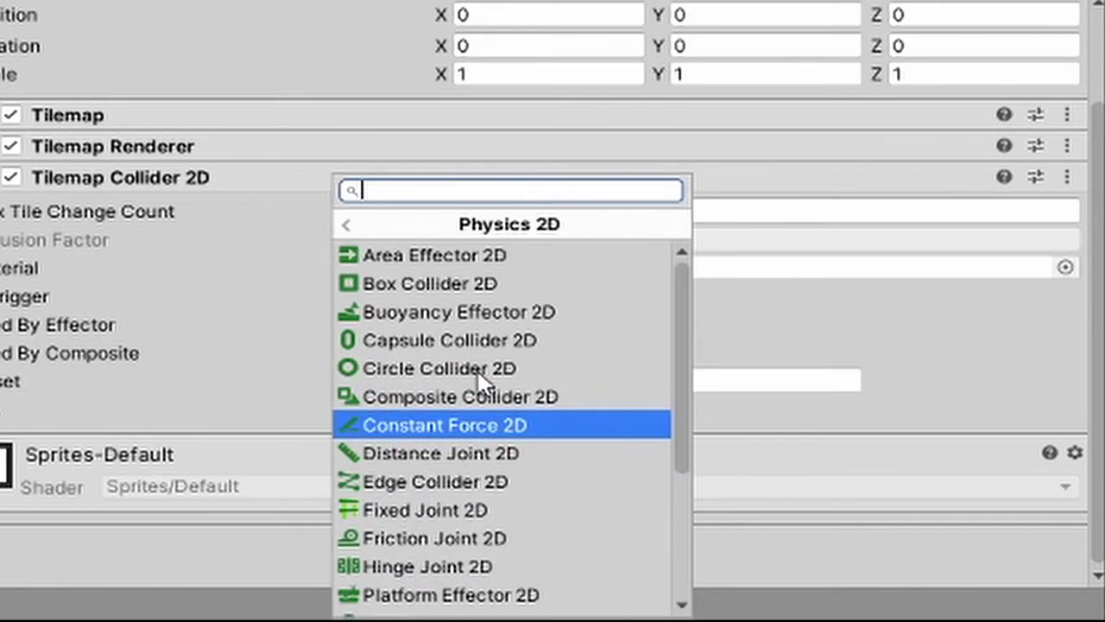
click(563, 399)
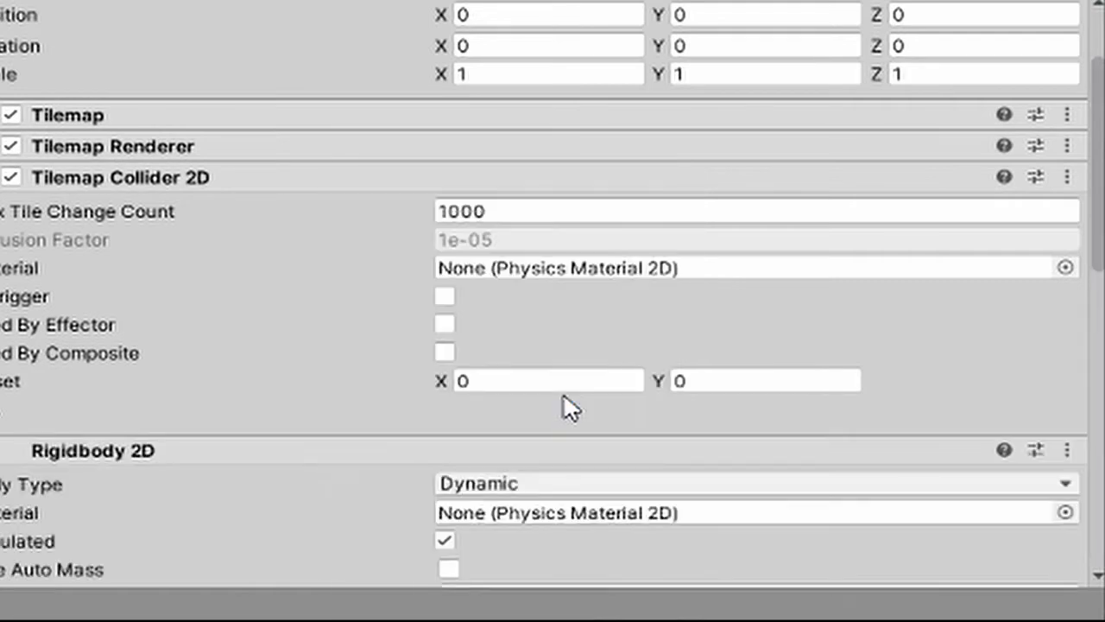
Set the Body Type of the Platforms Rigidbody 2D to Static.
scroll(308, 284, down, 10)
scroll(340, 271, up, 3)
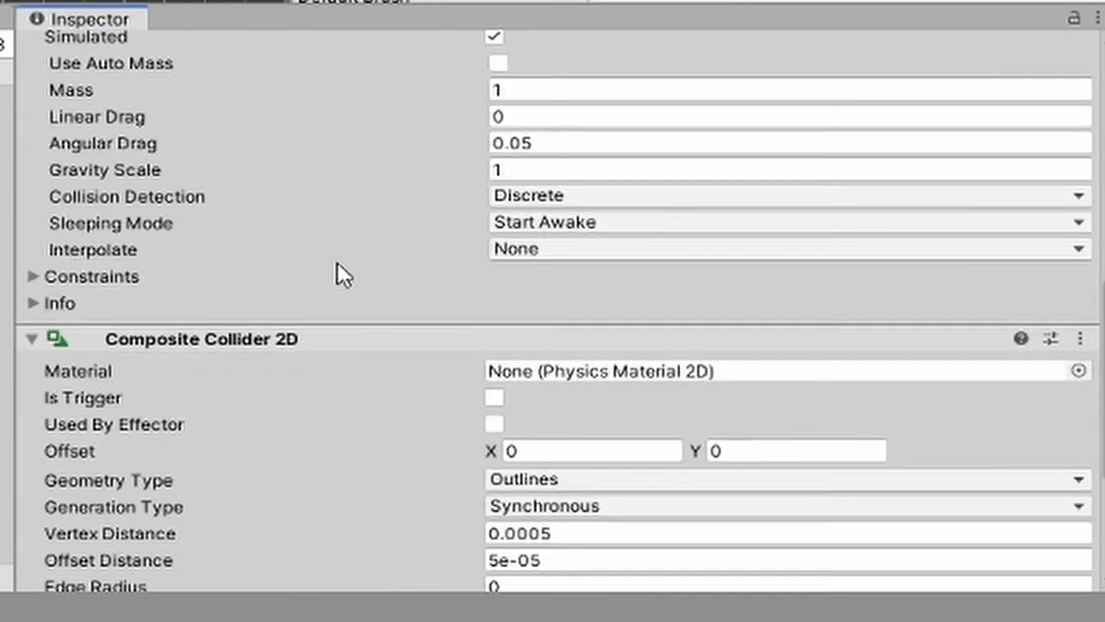
scroll(315, 291, up, 3)
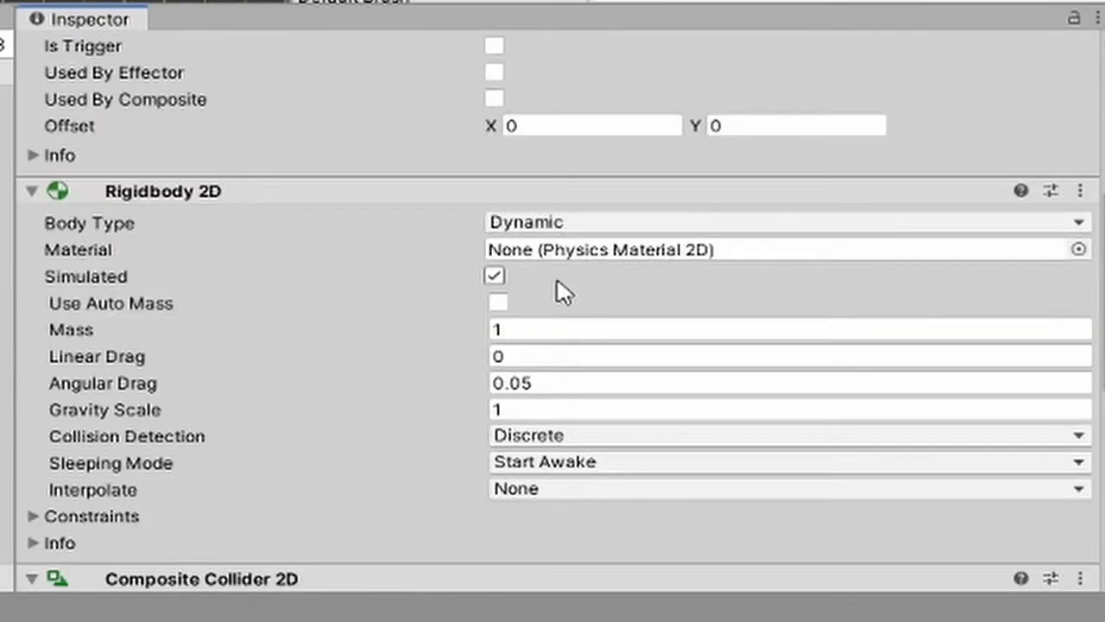
click(605, 227)
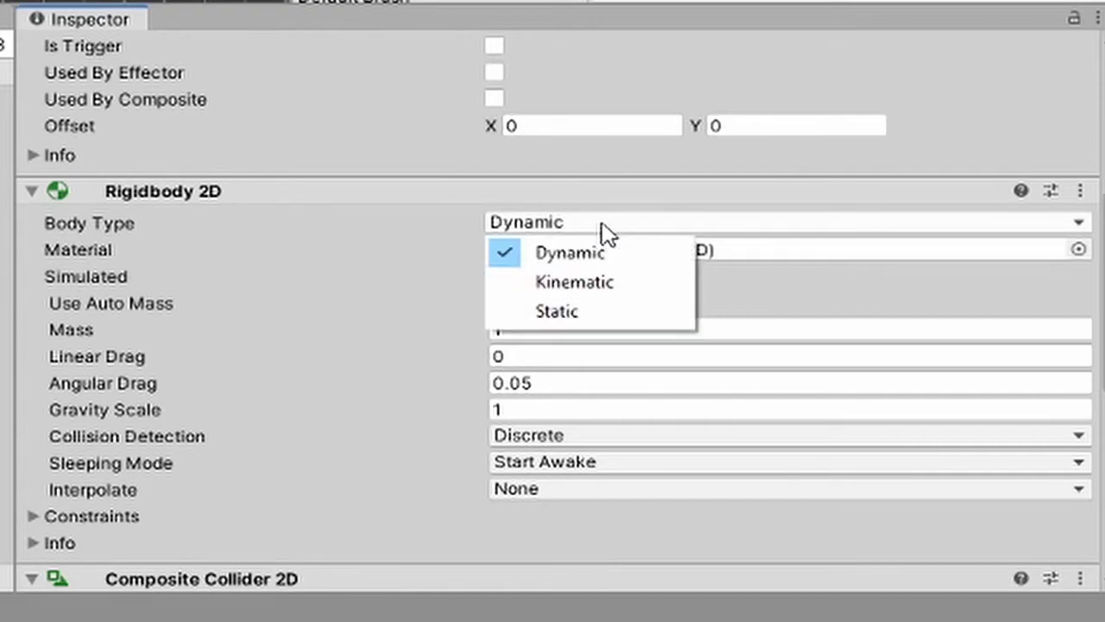
click(580, 311)
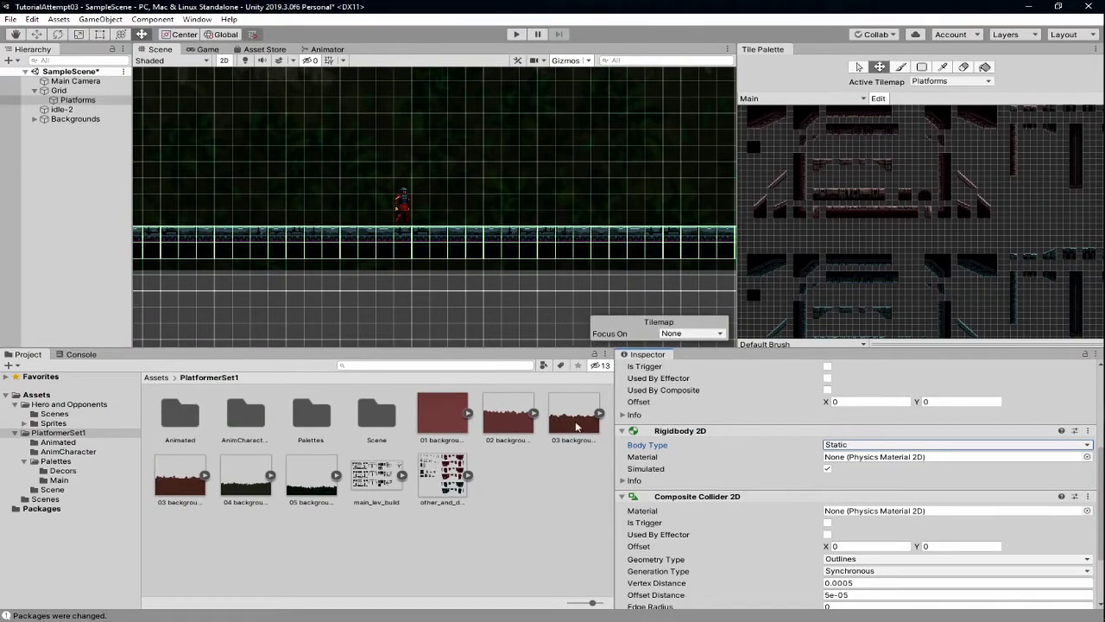
Enable Used By Composite on the Tilemap Collider 2D of Platforms.
mouse_move(617, 285)
middle_down()
mouse_move(348, 291)
mouse_move(687, 263)
mouse_move(682, 301)
mouse_move(635, 292)
mouse_move(706, 298)
mouse_move(660, 291)
middle_up()
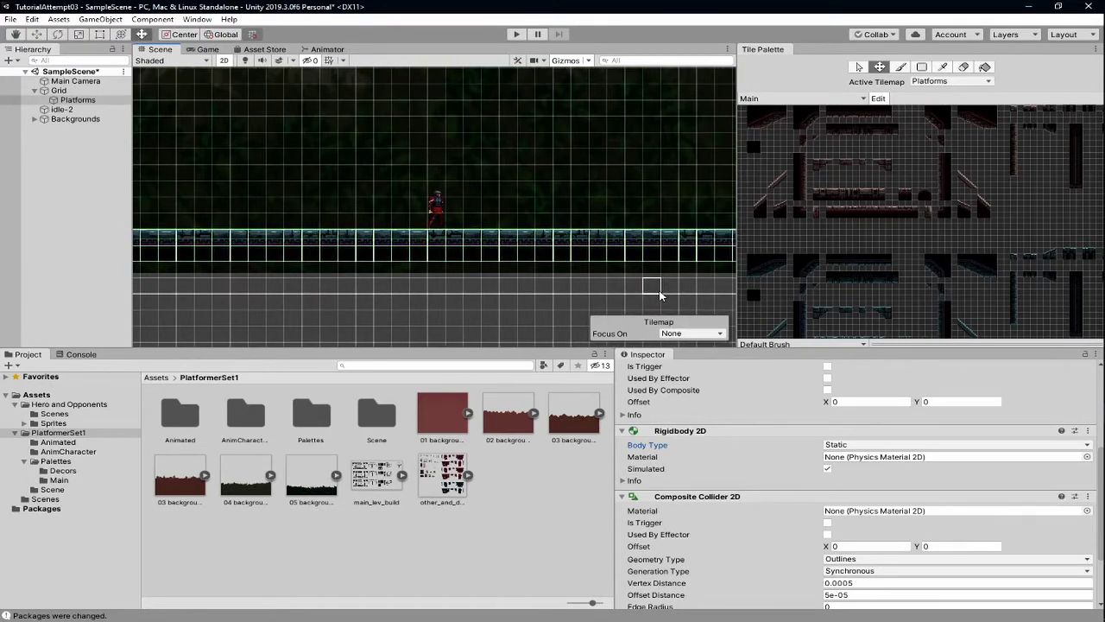
scroll(777, 432, down, 3)
scroll(802, 466, up, 4)
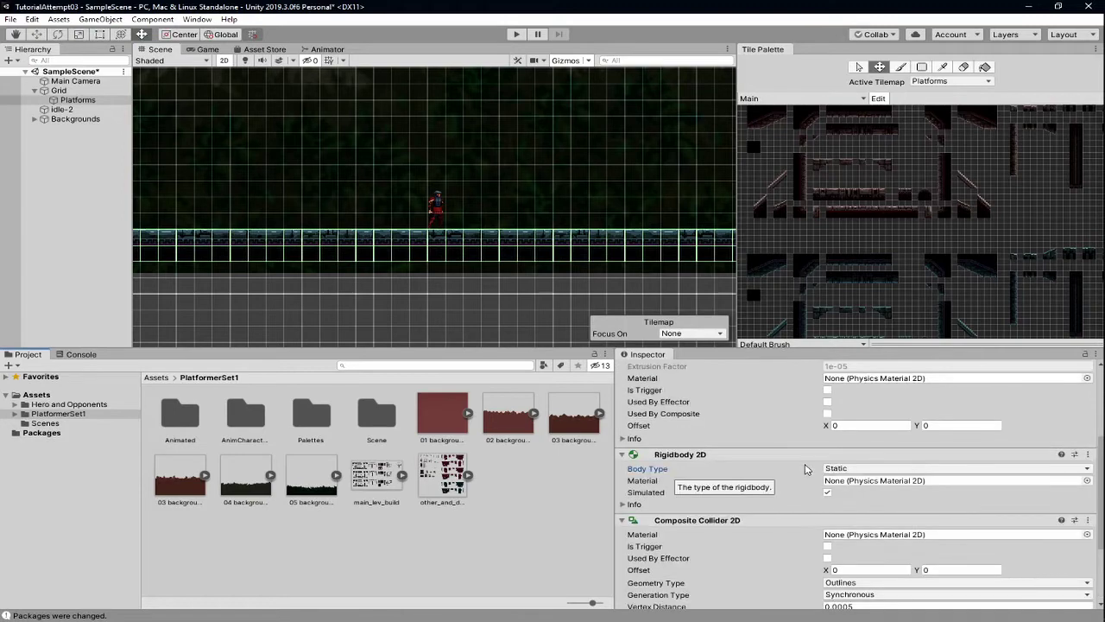
scroll(791, 510, down, 2)
scroll(788, 501, up, 5)
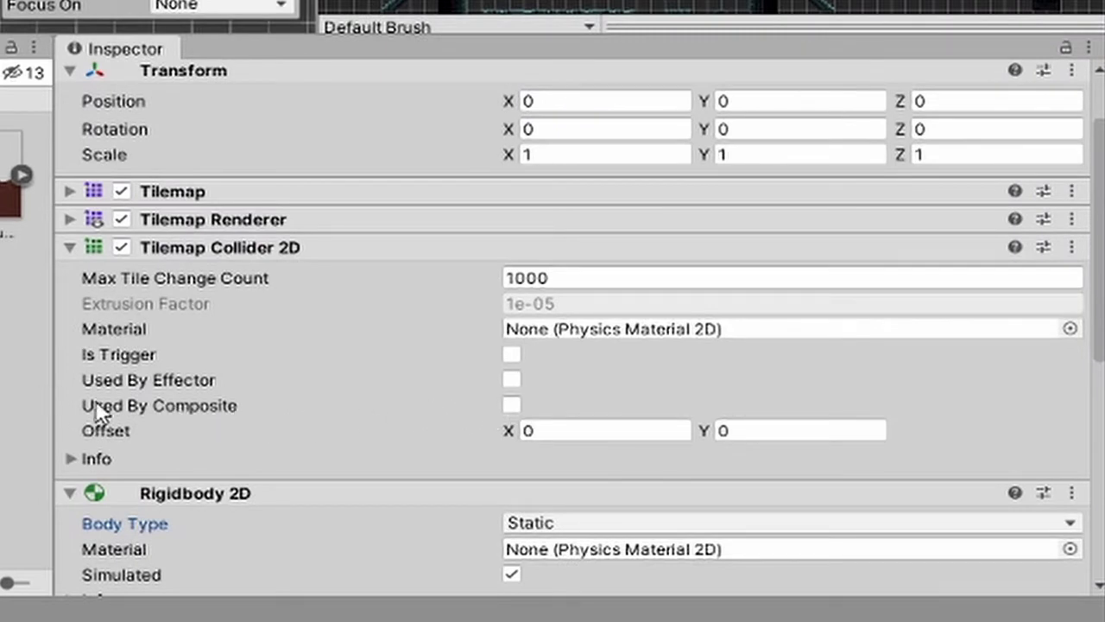
click(512, 406)
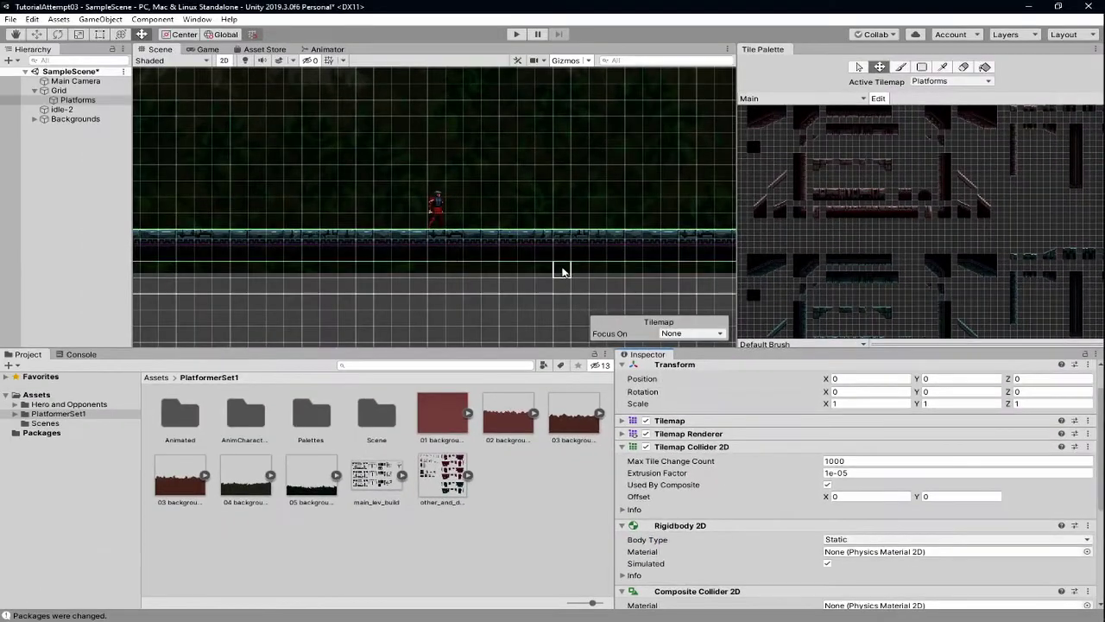
Examine the merged collider outline of the Platforms tilemap from one end of the ground to the other.
scroll(617, 265, up, 4)
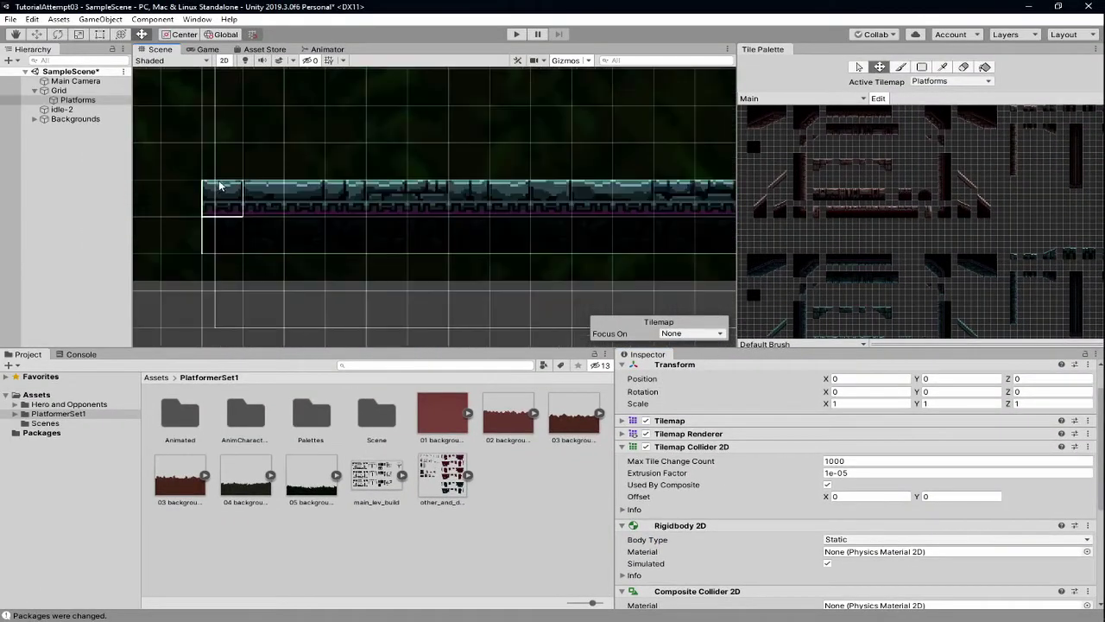
middle_drag(688, 264, 352, 240)
middle_drag(587, 252, 362, 246)
middle_drag(609, 256, 406, 246)
scroll(540, 258, down, 4)
middle_drag(587, 269, 337, 275)
scroll(627, 253, down, 3)
mouse_move(624, 258)
middle_down()
mouse_move(371, 248)
mouse_move(614, 257)
middle_up()
middle_drag(289, 259, 268, 270)
middle_drag(539, 274, 301, 264)
click(91, 102)
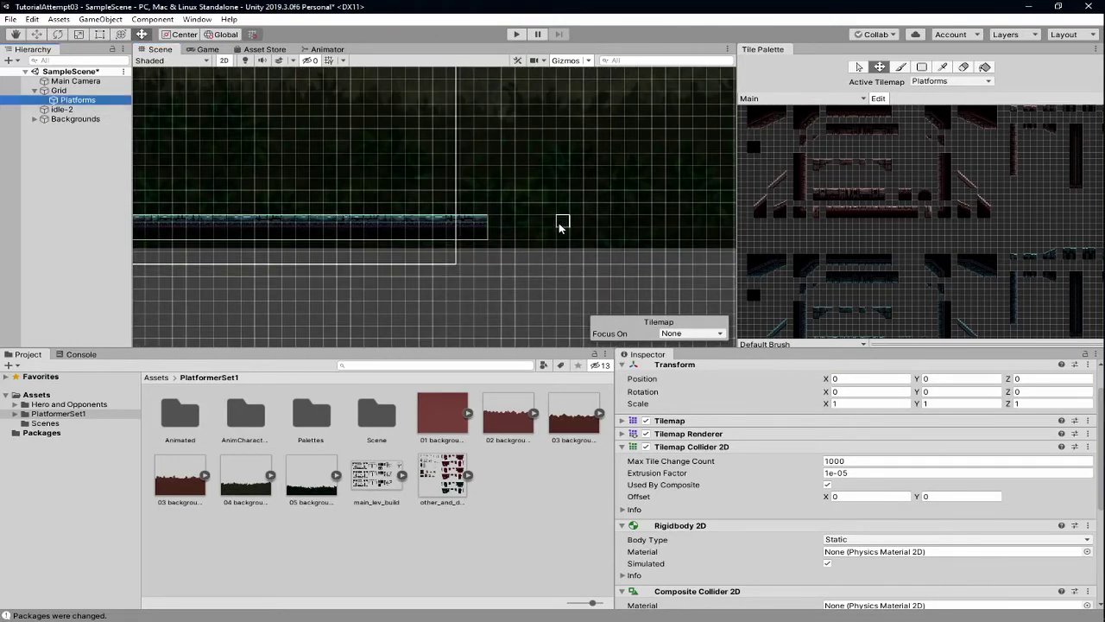
Pick a block of teal ground tiles from the Main palette and paint it as a separate platform beyond the ground's right end, leaving a gap.
middle_drag(652, 251, 589, 265)
scroll(492, 257, up, 4)
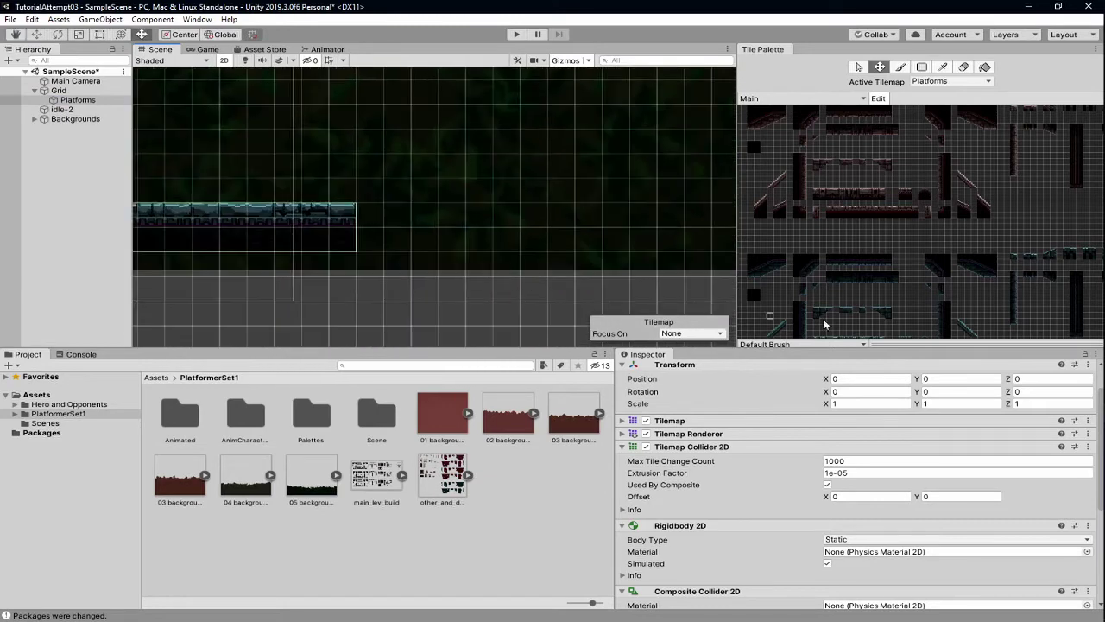
middle_drag(918, 313, 909, 230)
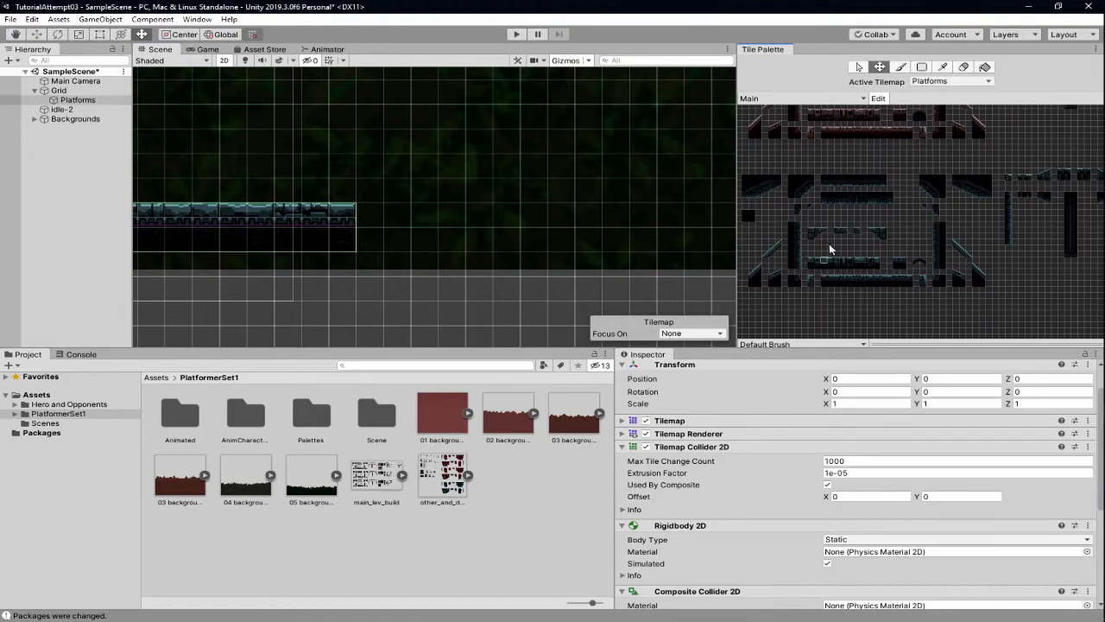
key(i)
drag(823, 283, 863, 287)
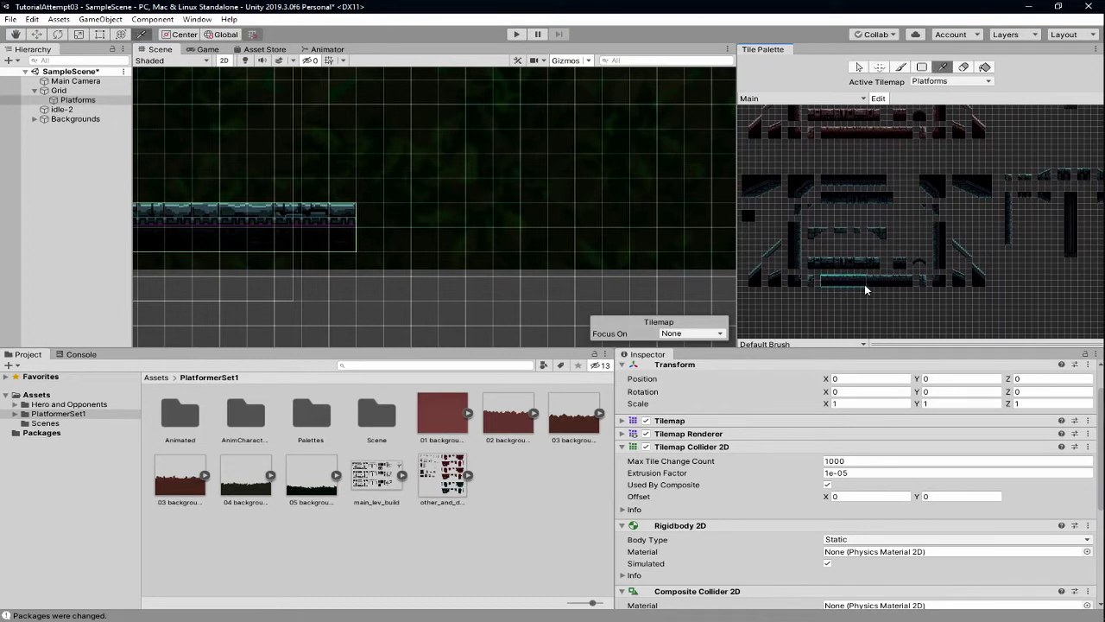
click(581, 255)
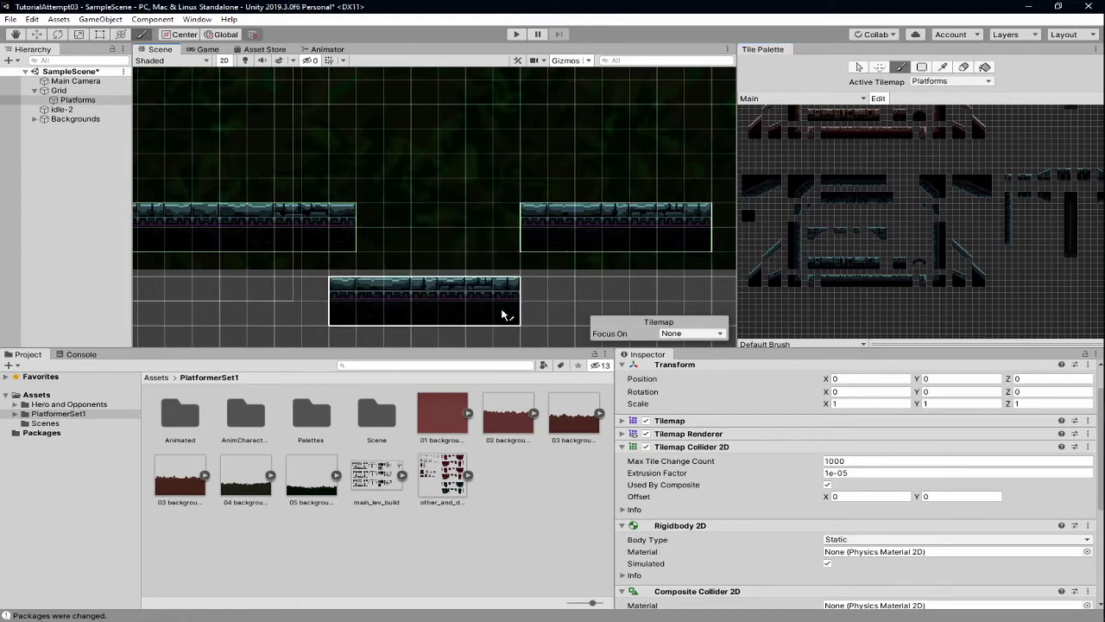
Pick the tall dark vertical column of tiles from the Main palette as the brush.
middle_drag(506, 313, 320, 289)
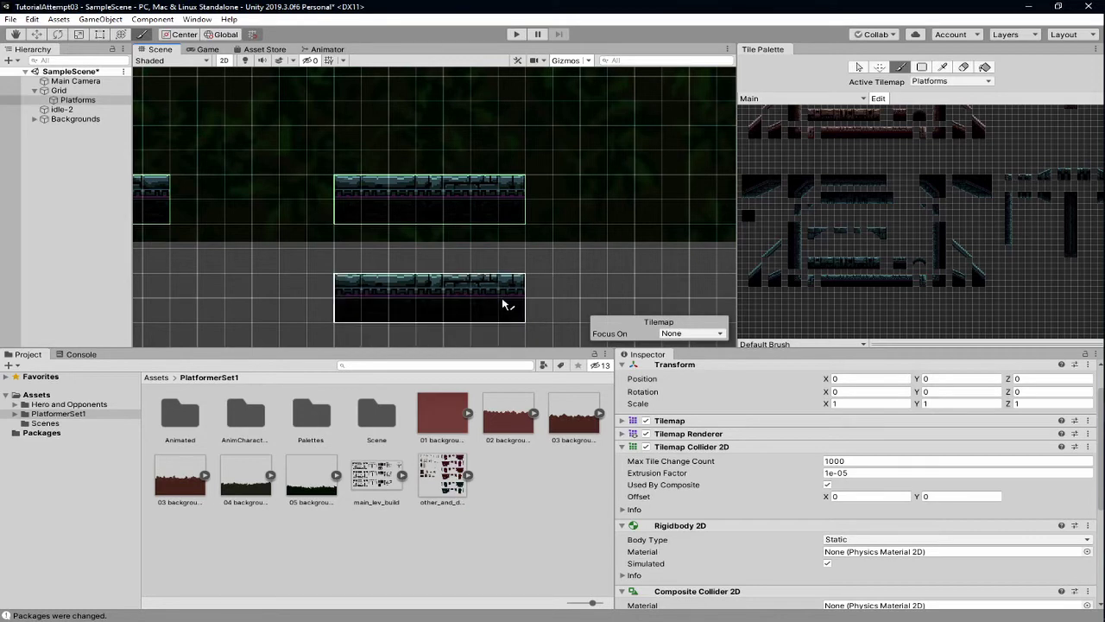
scroll(510, 310, down, 3)
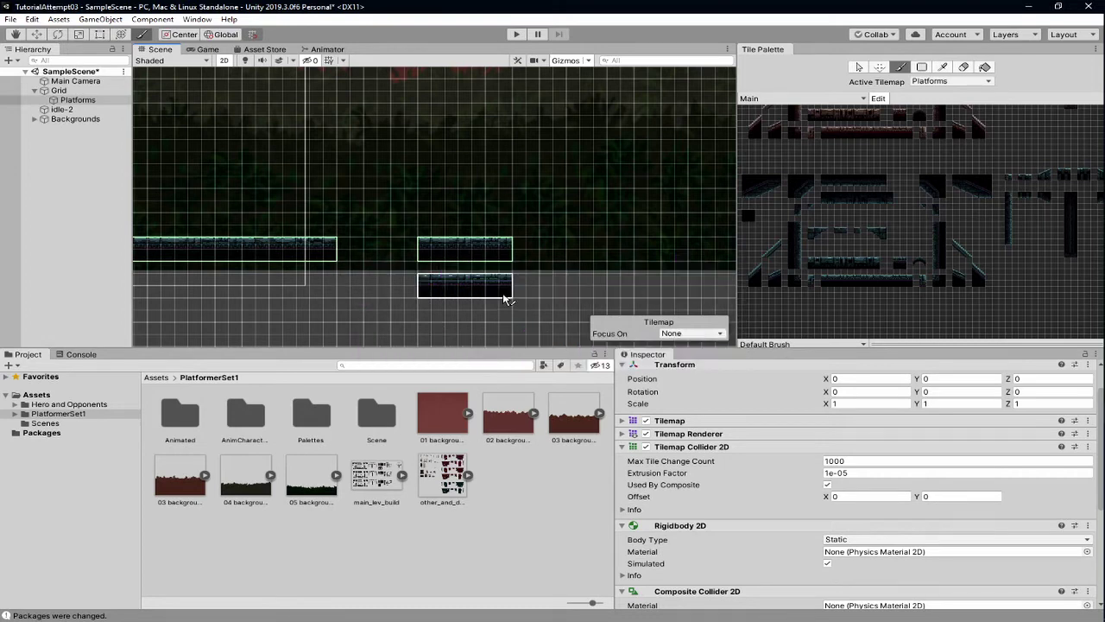
mouse_move(346, 309)
middle_down()
mouse_move(444, 308)
mouse_move(361, 314)
middle_up()
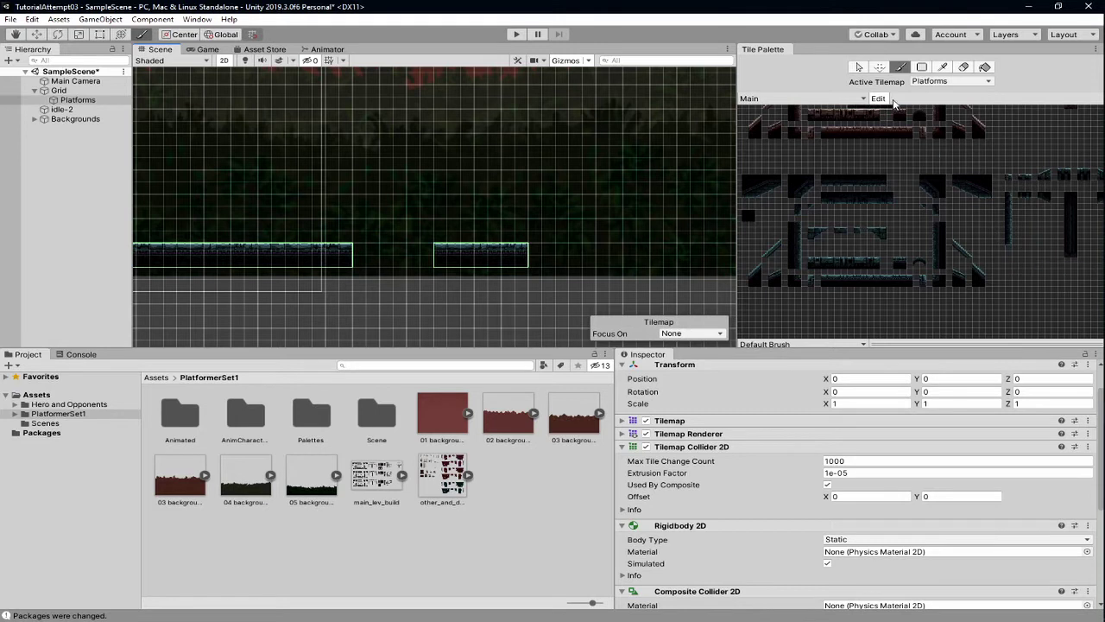
drag(1067, 196, 1075, 254)
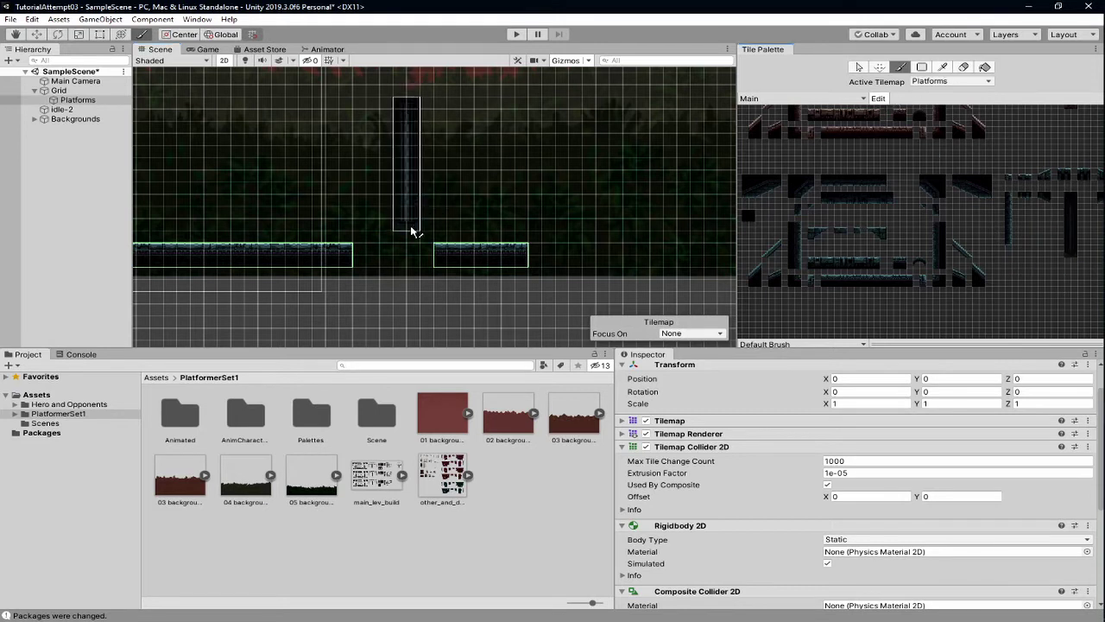
Create a new tilemap under the Grid object and rename it Background01.
click(78, 101)
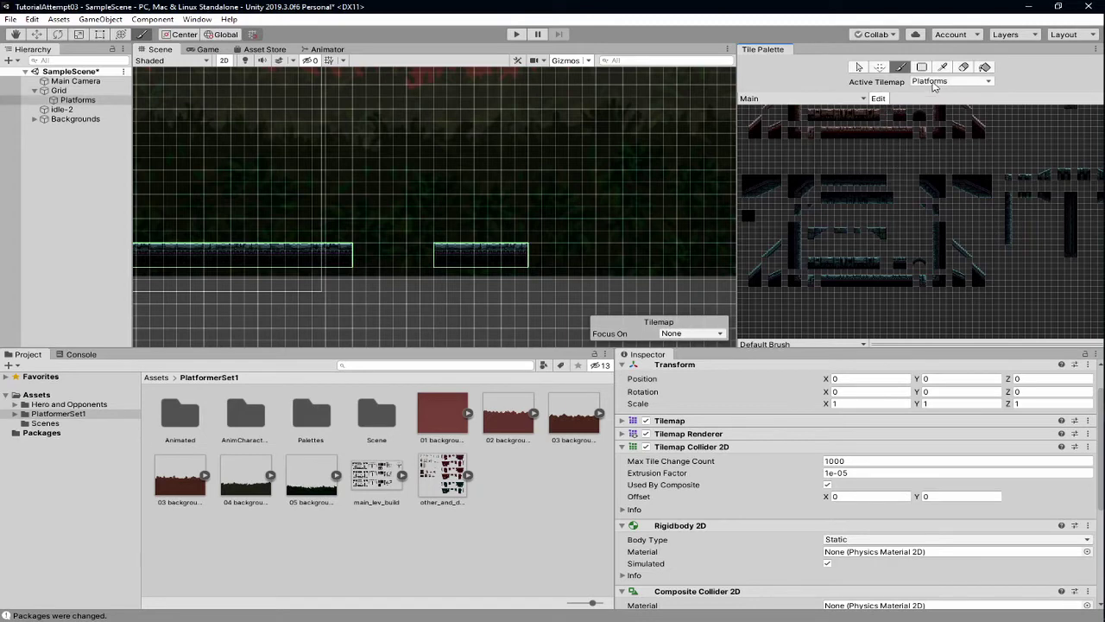
right_click(62, 91)
mouse_move(136, 272)
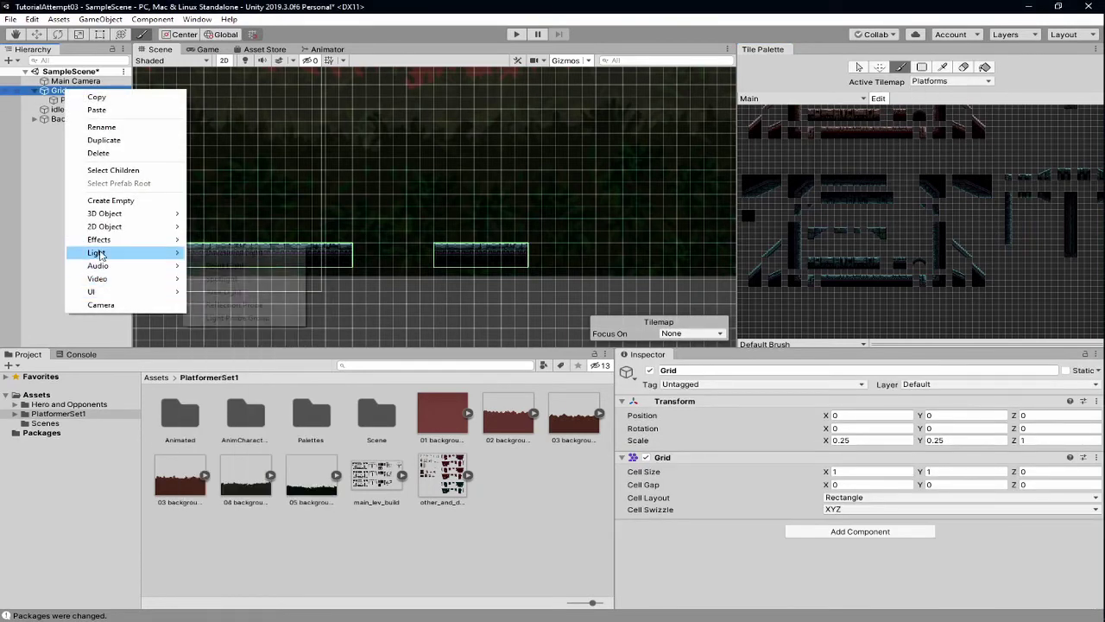
click(214, 255)
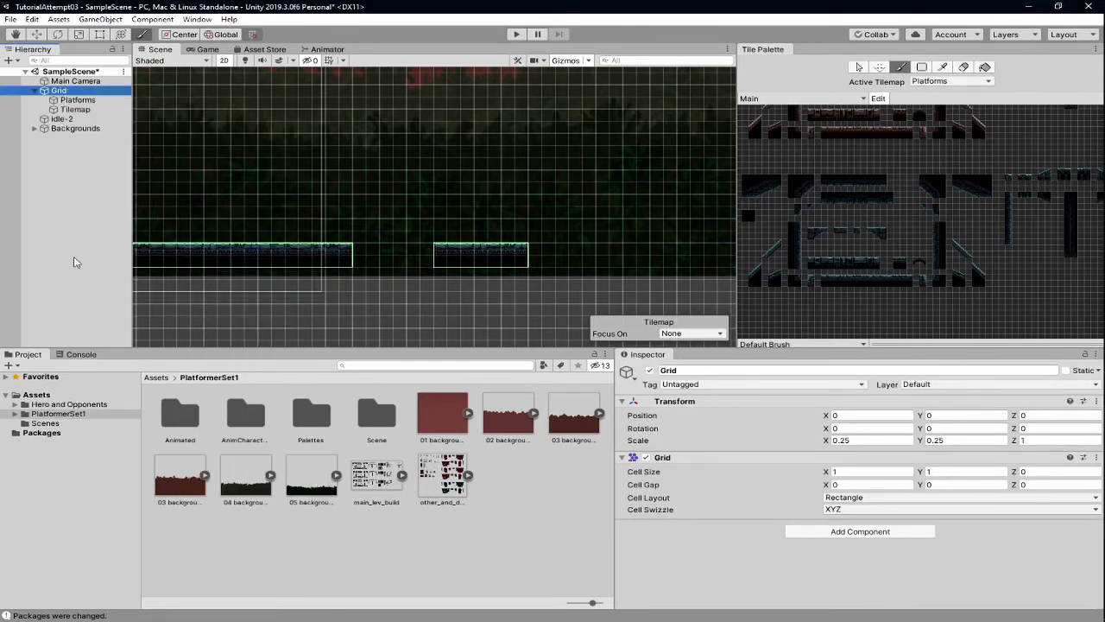
click(94, 107)
key(F2)
text(Background01)
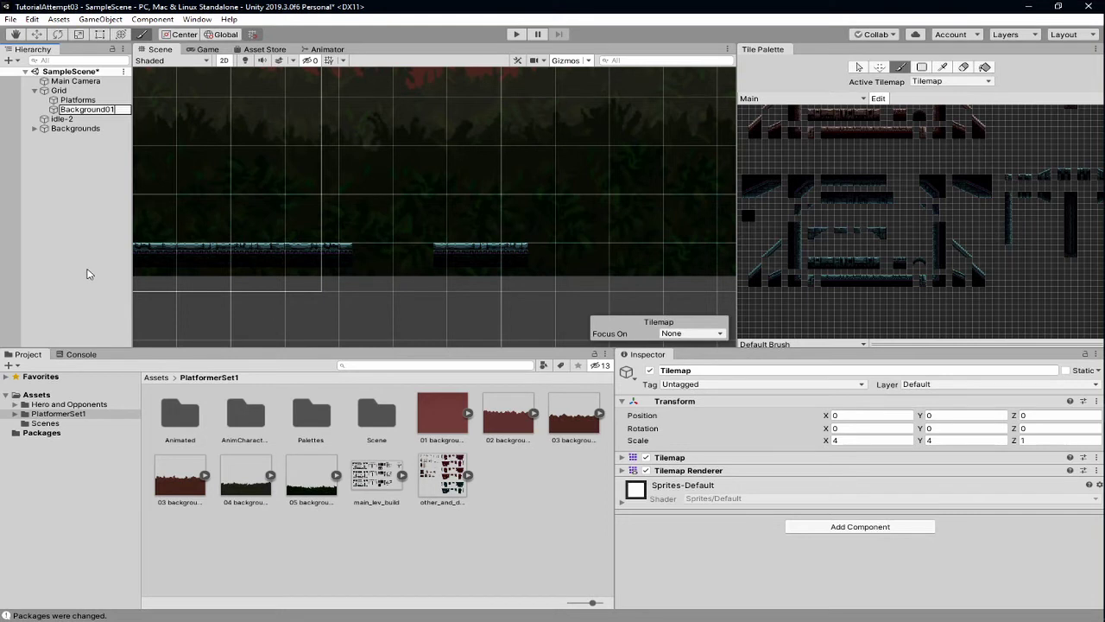
key(Return)
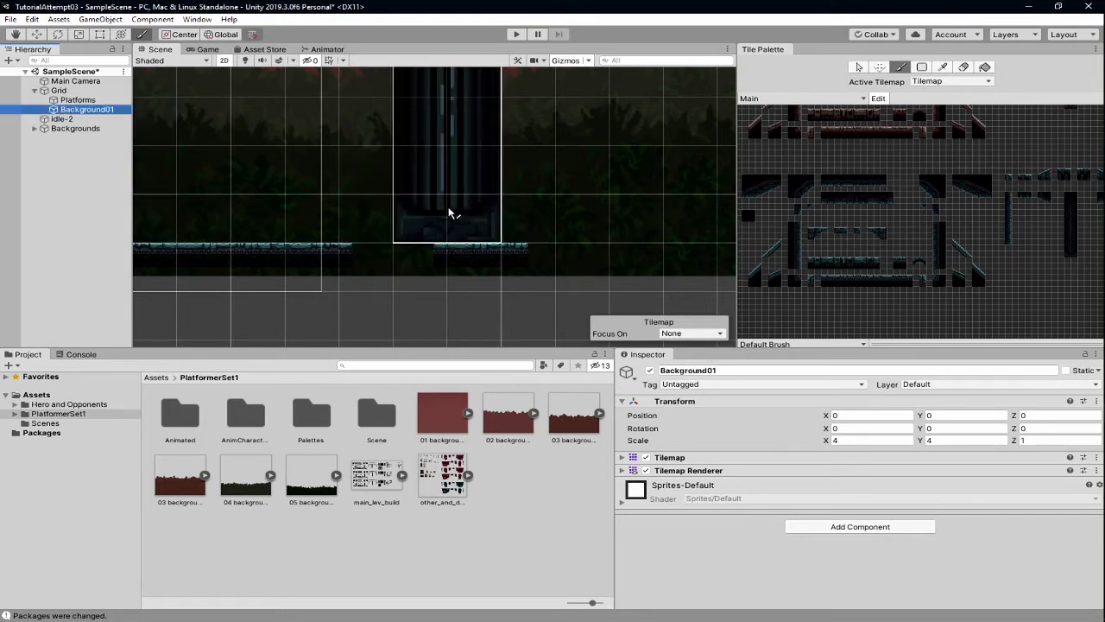
Set the X and Y scale of the Background01 tilemap to 1.
click(871, 442)
text(1)
click(937, 441)
text(1)
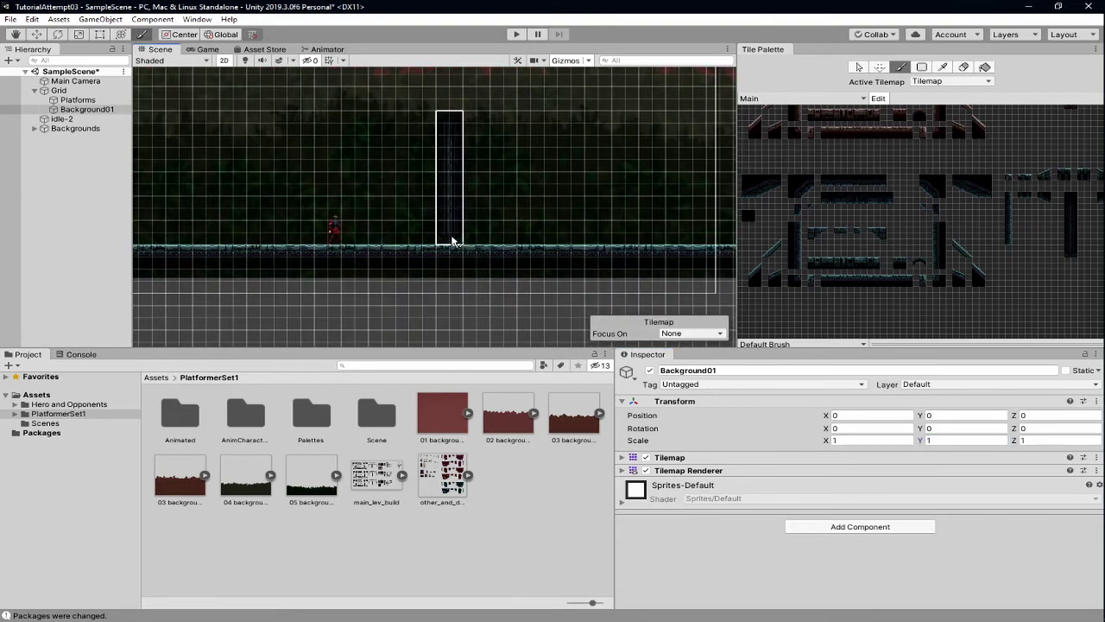
Paint two tall dark columns on the Background01 tilemap, standing on the ground on either side of the character.
click(391, 241)
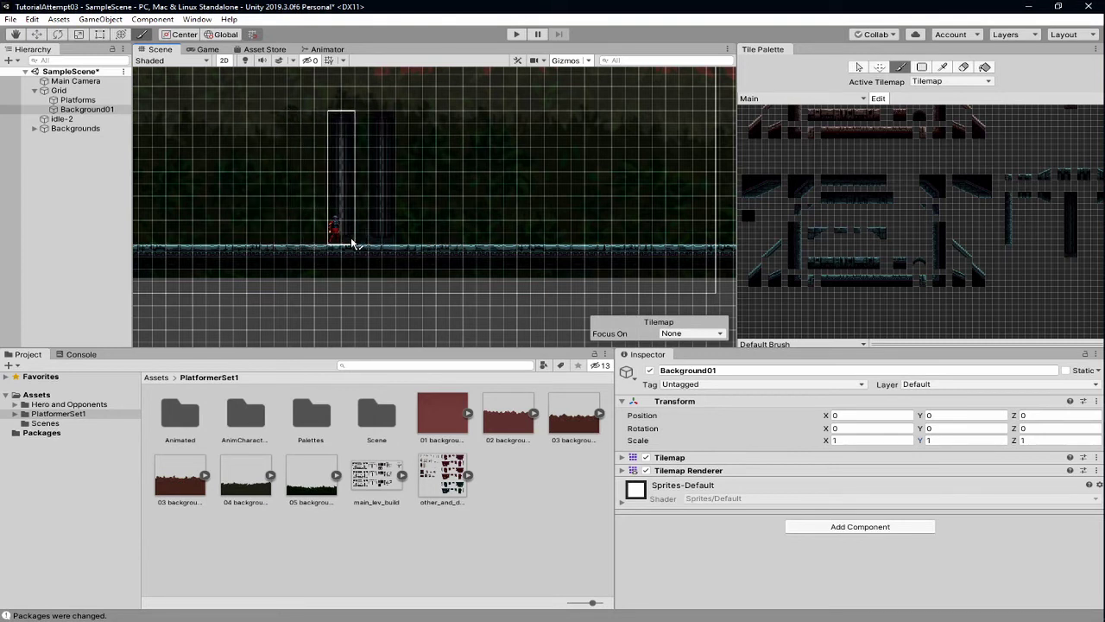
click(257, 246)
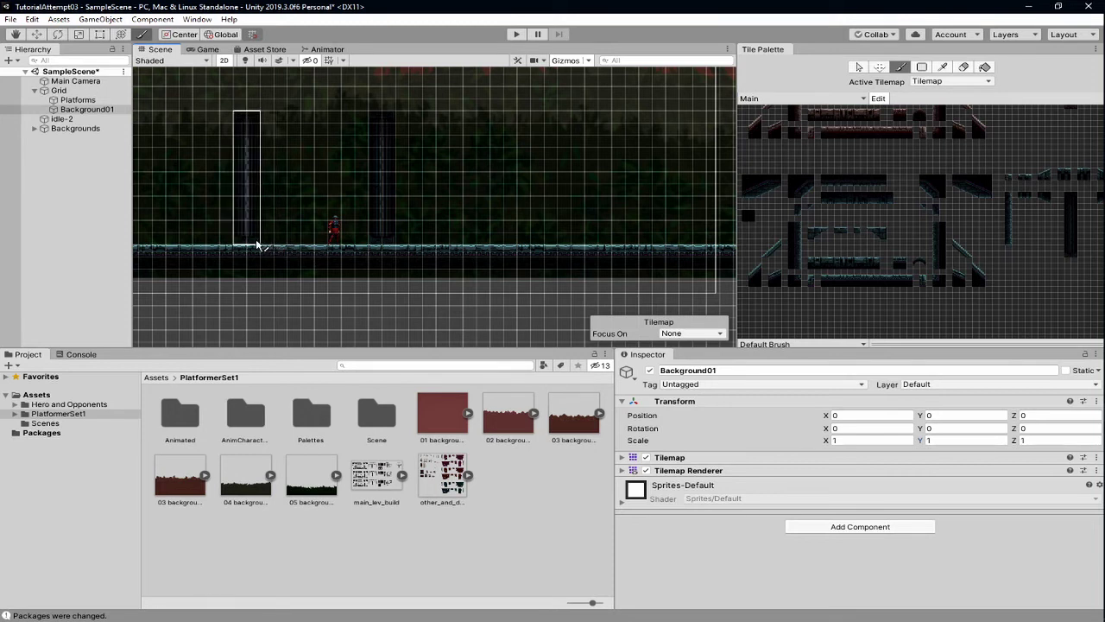
middle_drag(257, 245, 474, 244)
scroll(480, 233, up, 2)
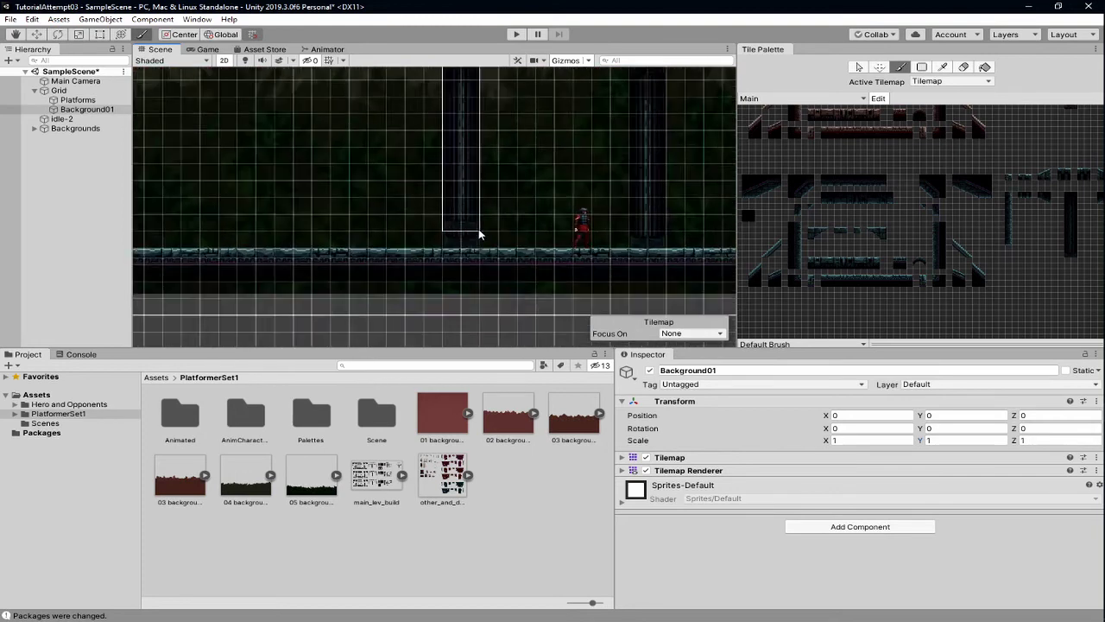
scroll(480, 234, up, 2)
click(71, 232)
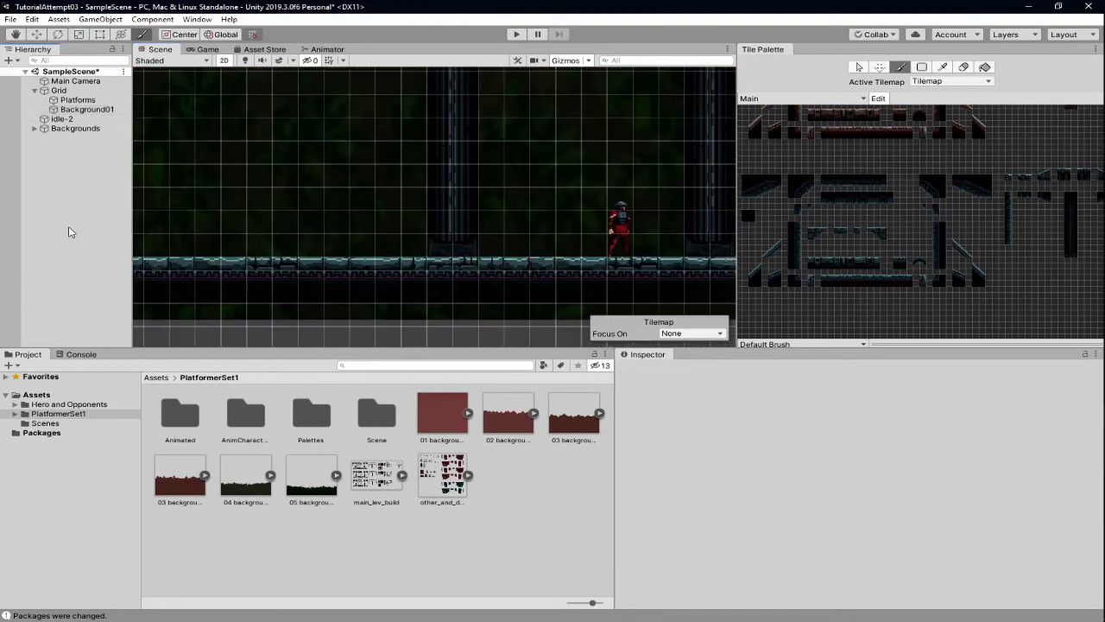
Try painting the dark column on the Platforms tilemap over the background column beside the character, remove it and activate the Eraser.
click(73, 101)
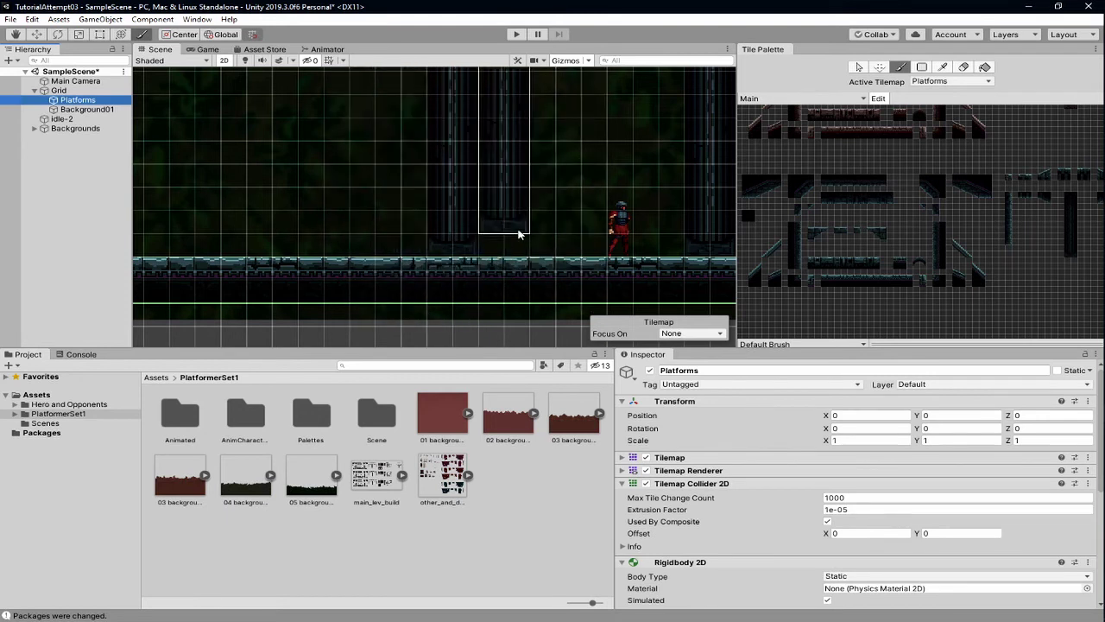
click(472, 249)
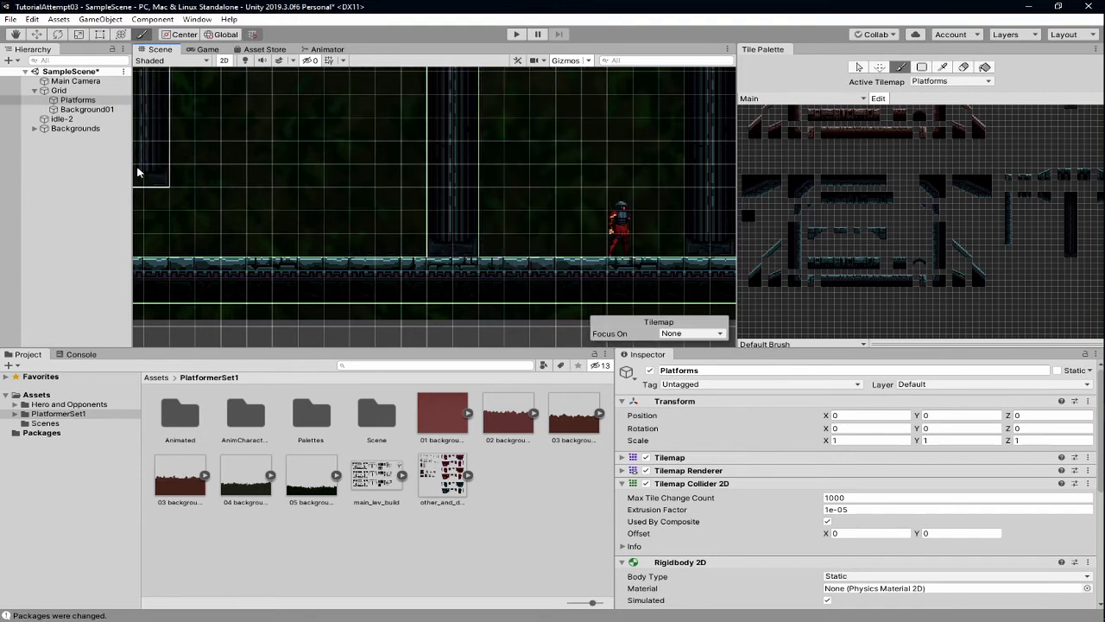
click(962, 67)
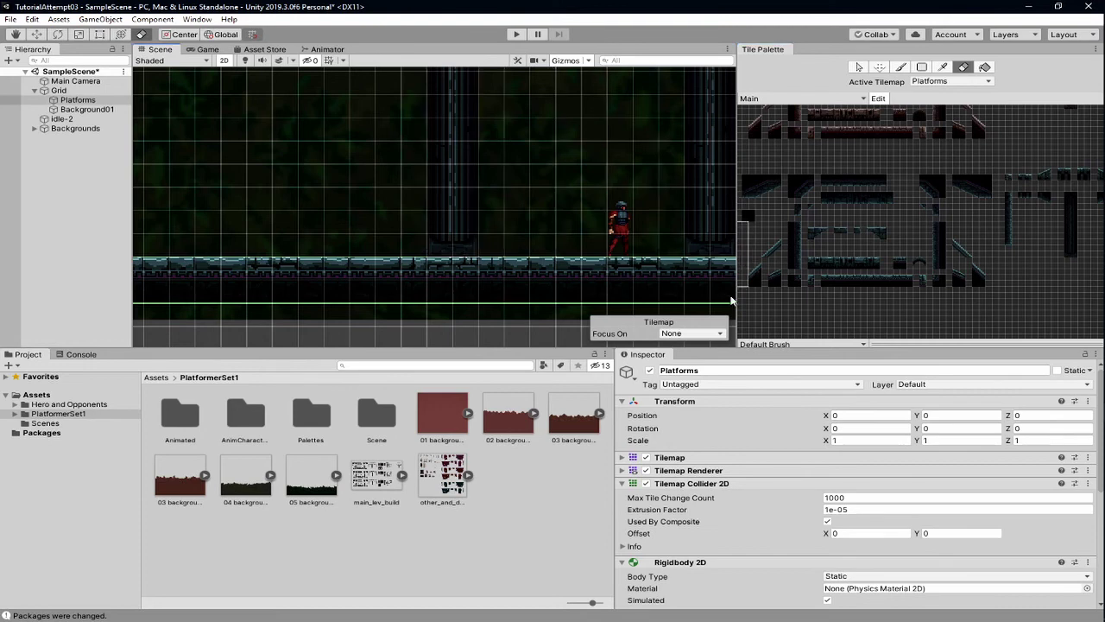